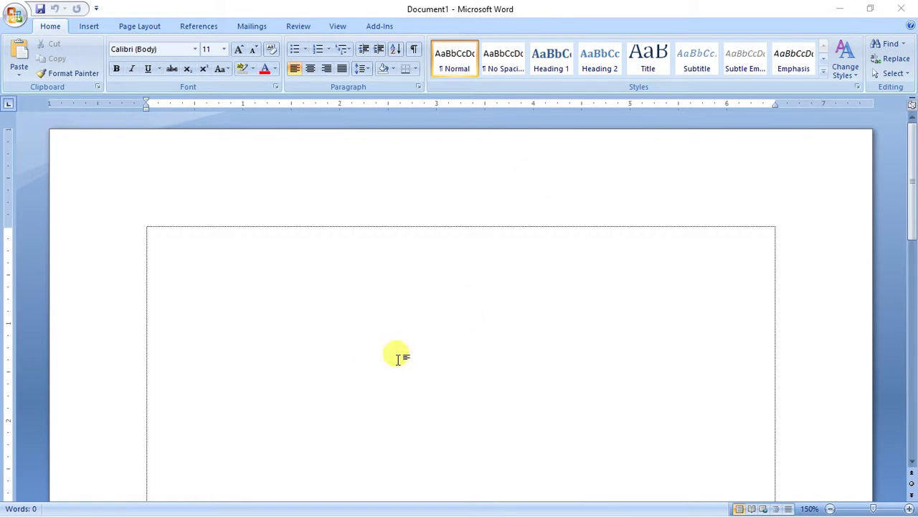
Change the document's paper size from Letter to A4 (8.27" x 11.69")
click(152, 28)
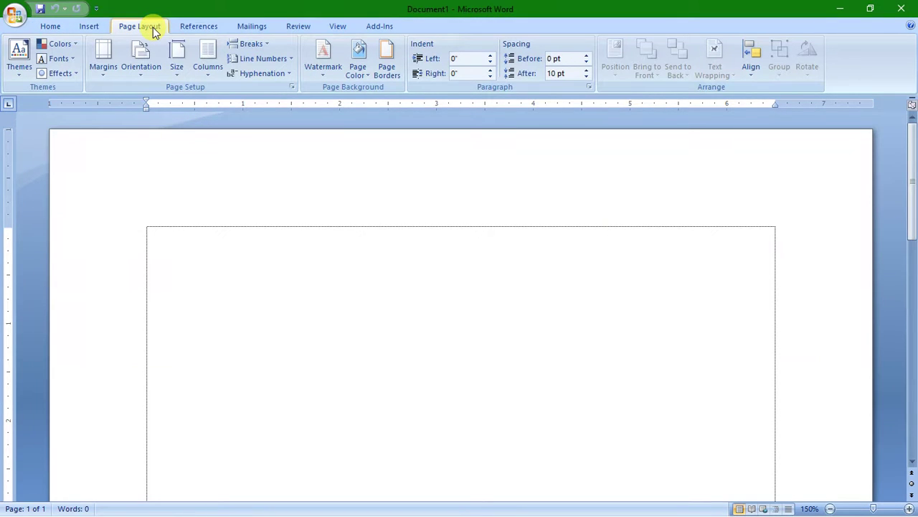
click(100, 74)
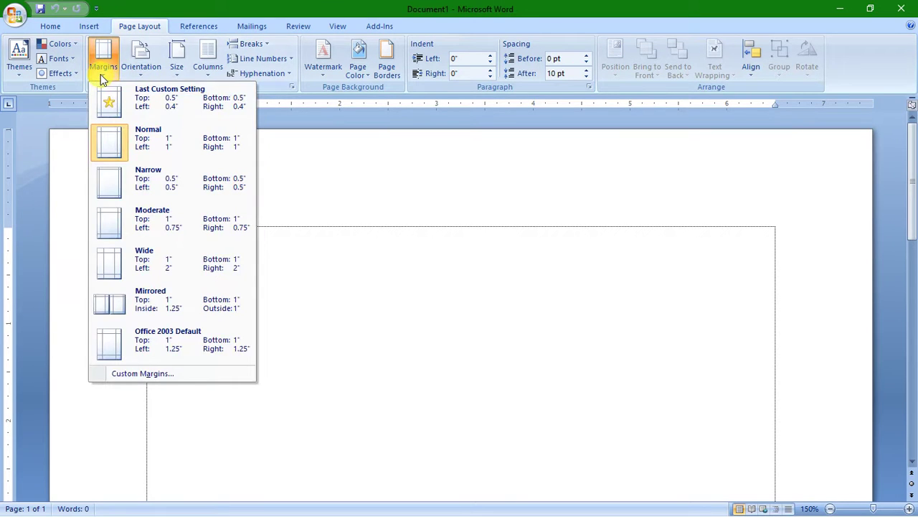
click(165, 87)
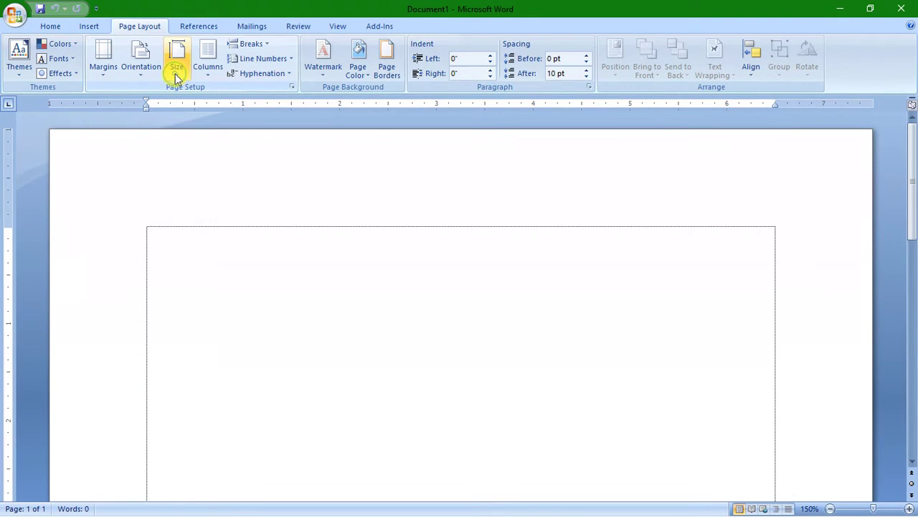
click(175, 74)
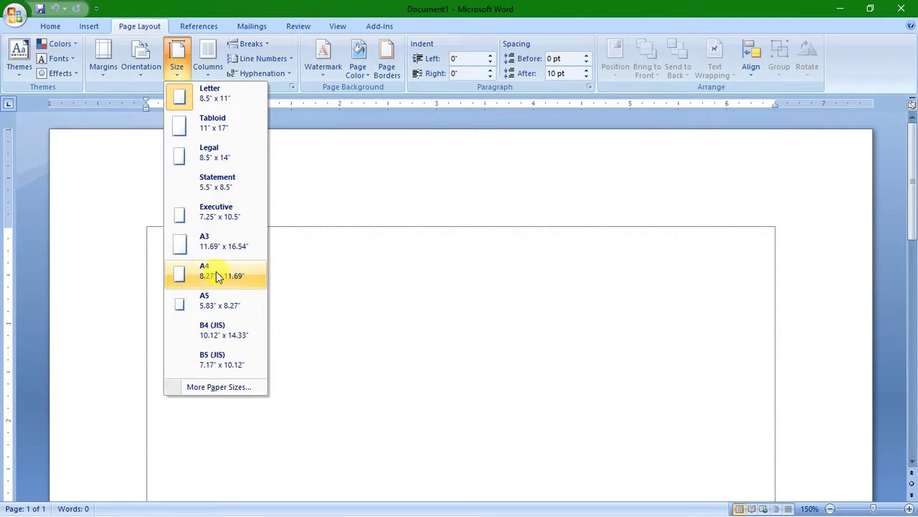
click(219, 276)
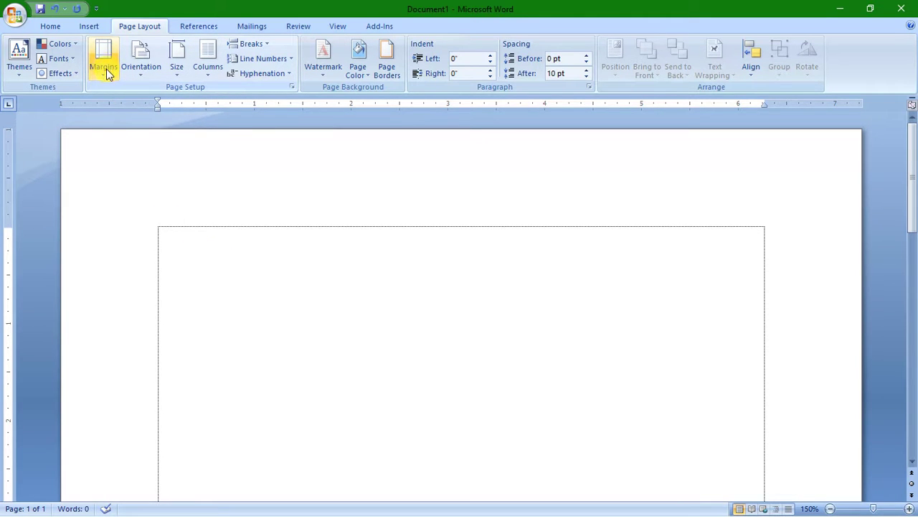
Apply the Narrow margin preset, 0.5 inch on every side
click(104, 73)
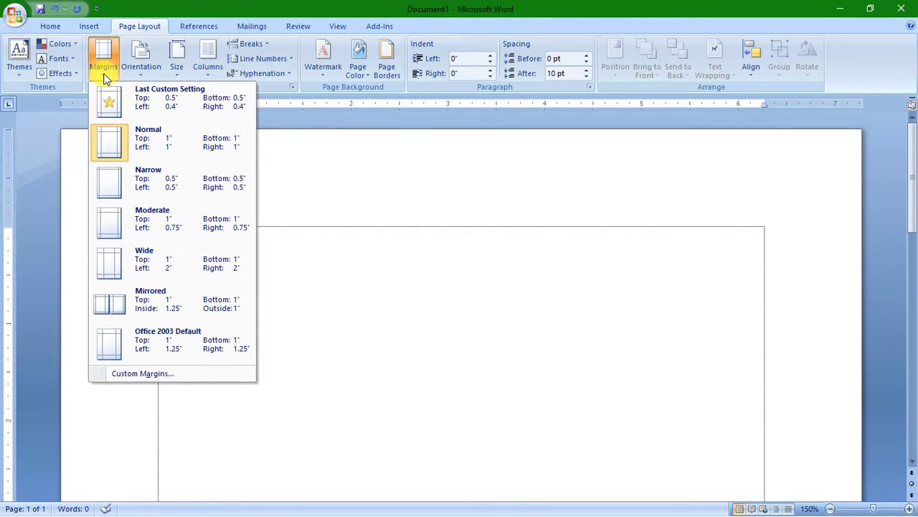
click(237, 185)
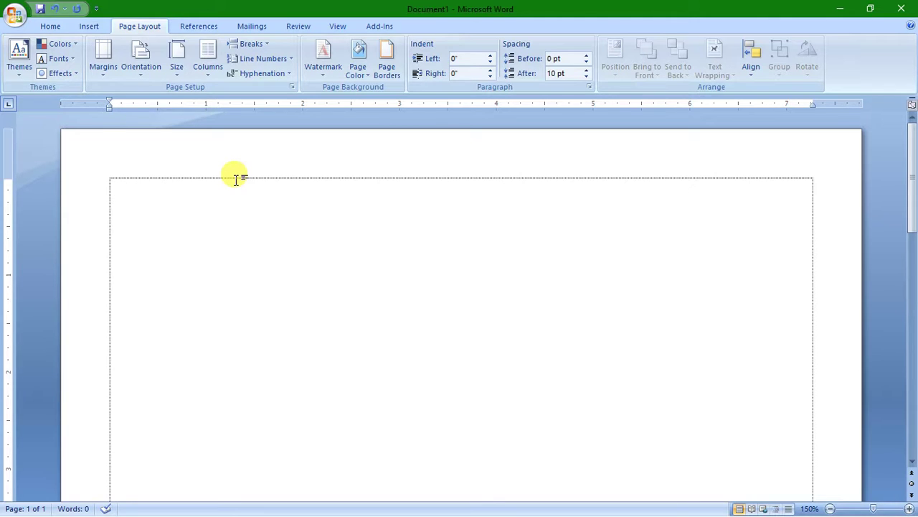
Type the title MATRIBHUMI COMPUTER WORLD on the first line
text(MA)
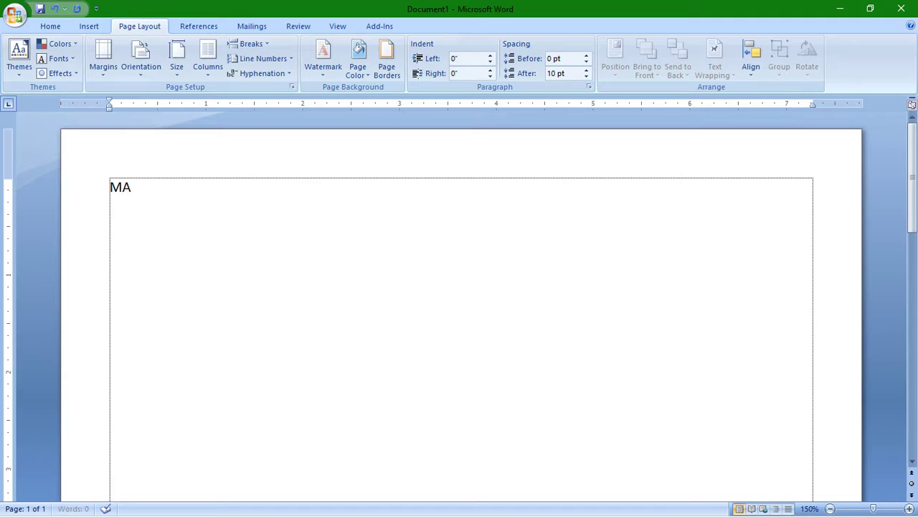
text(TRIBHUMI)
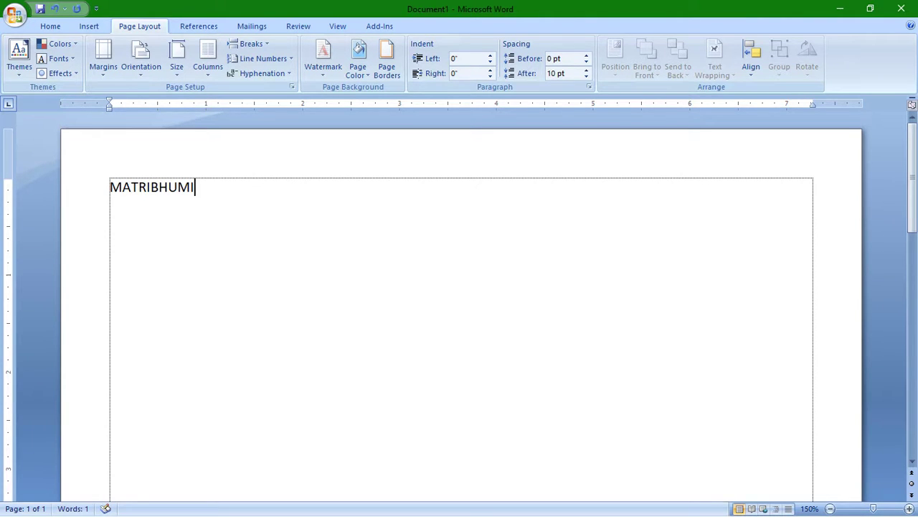
text(OMPUTERWORD)
key(BackSpace)
text(LD)
key(Return)
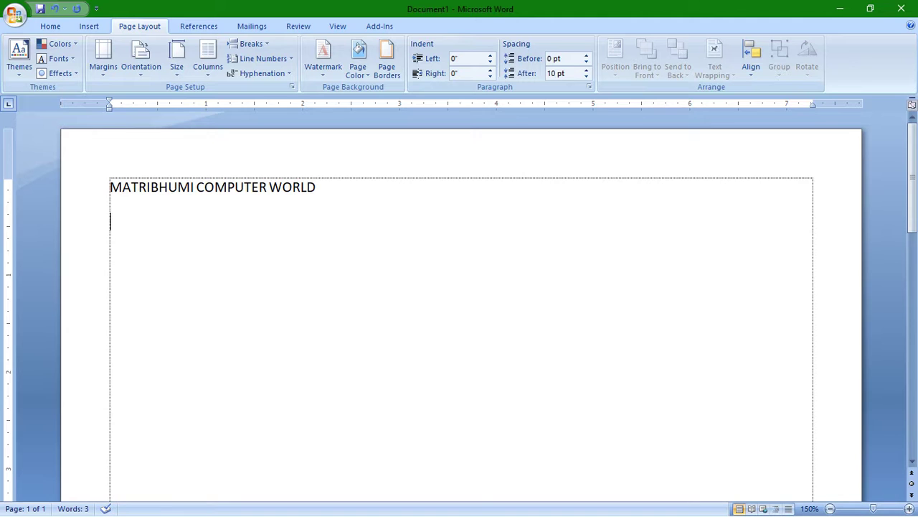
Type the address MADDHOPARA, GAIBANDHA. on the second line
text(MADDHOPARA, GAIA)
key(BackSpace)
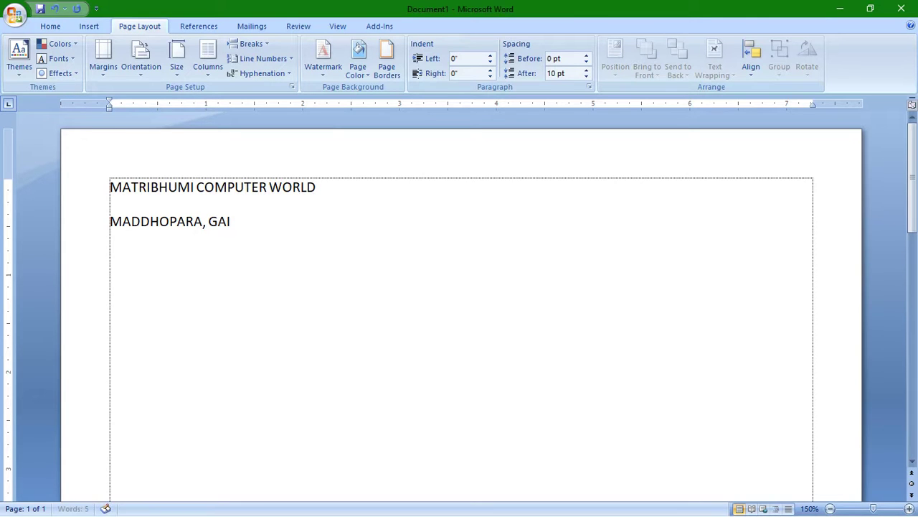
text(B)
text(ANDHA)
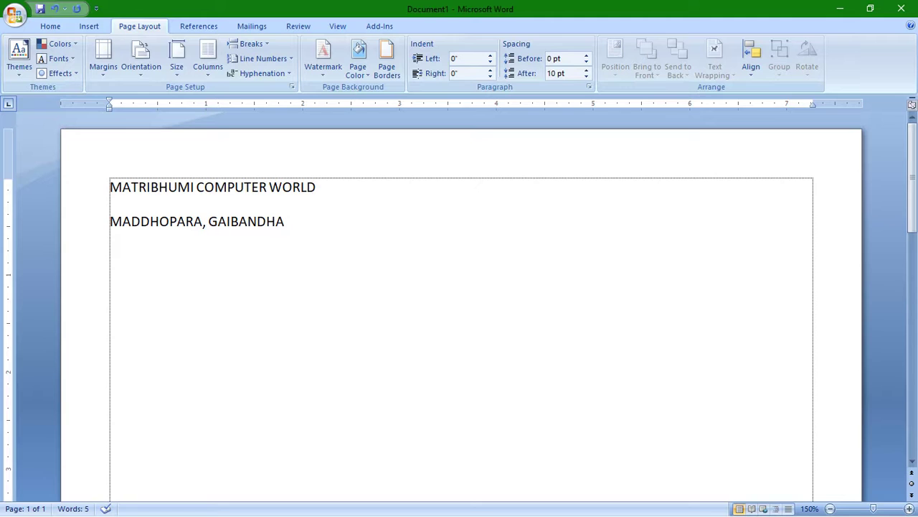
text(.)
Centre both letterhead lines and remove the space after the title paragraph
triple_click(92, 201)
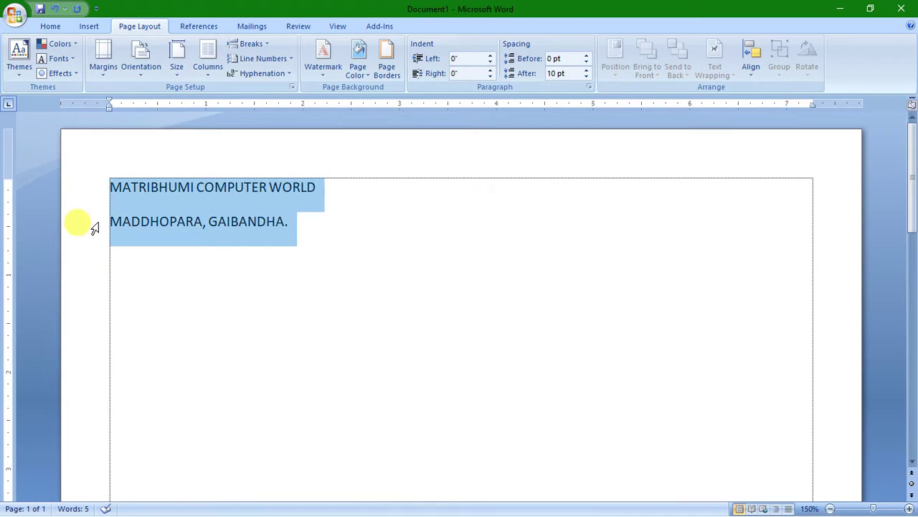
mouse_move(244, 199)
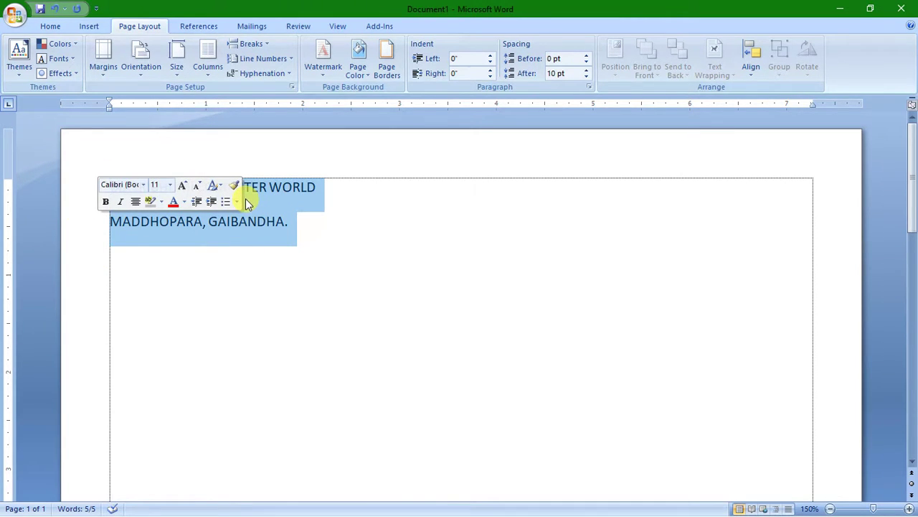
click(54, 26)
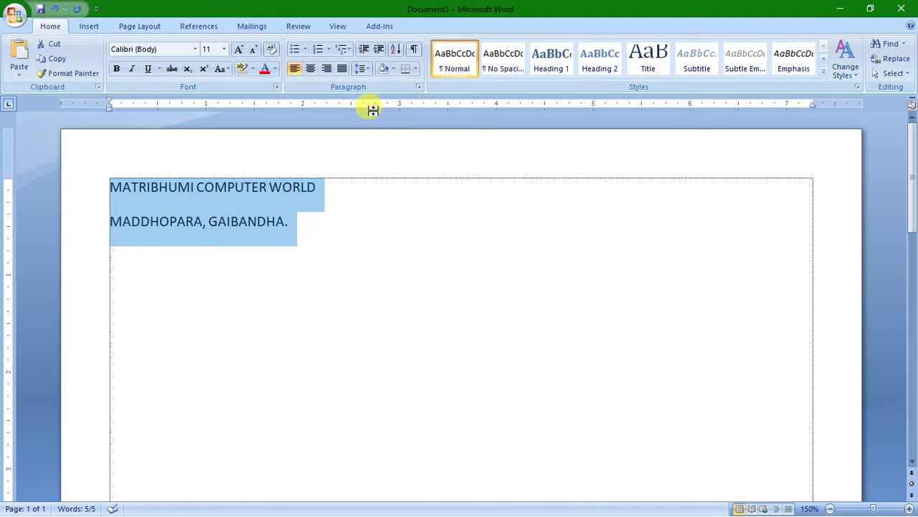
click(364, 70)
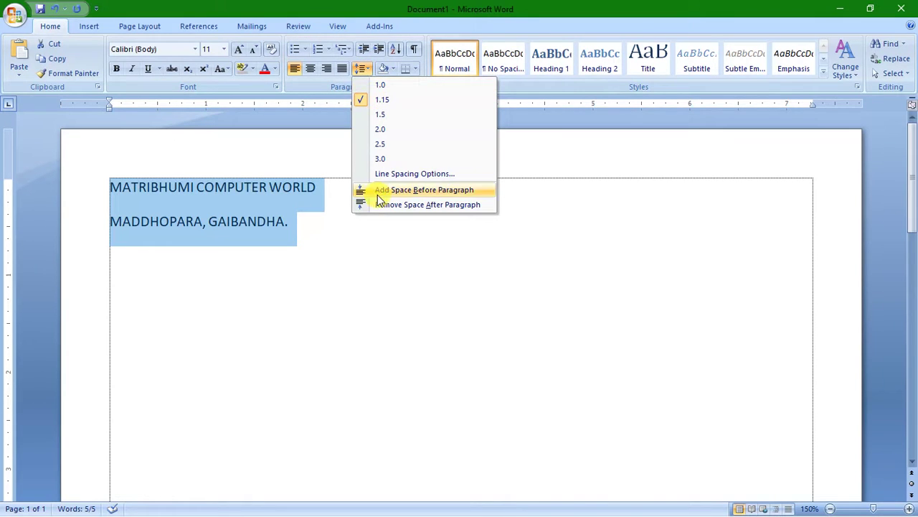
click(406, 205)
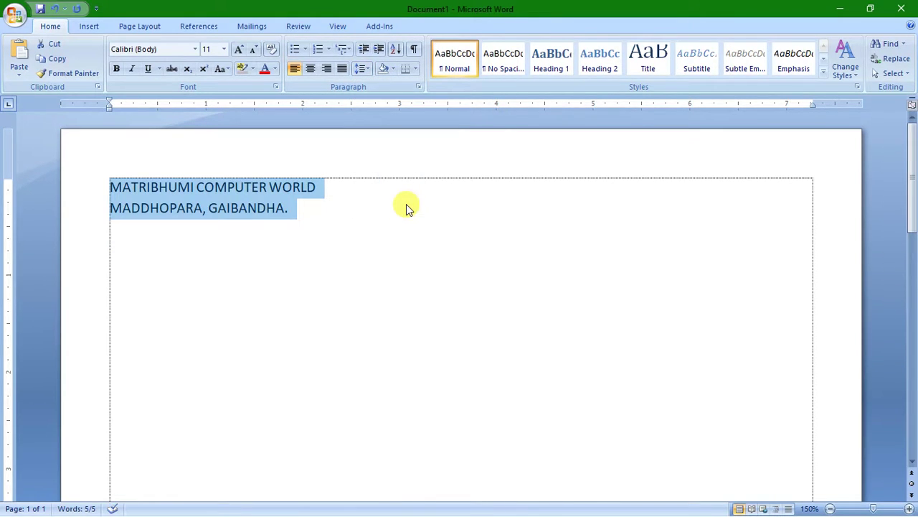
click(311, 68)
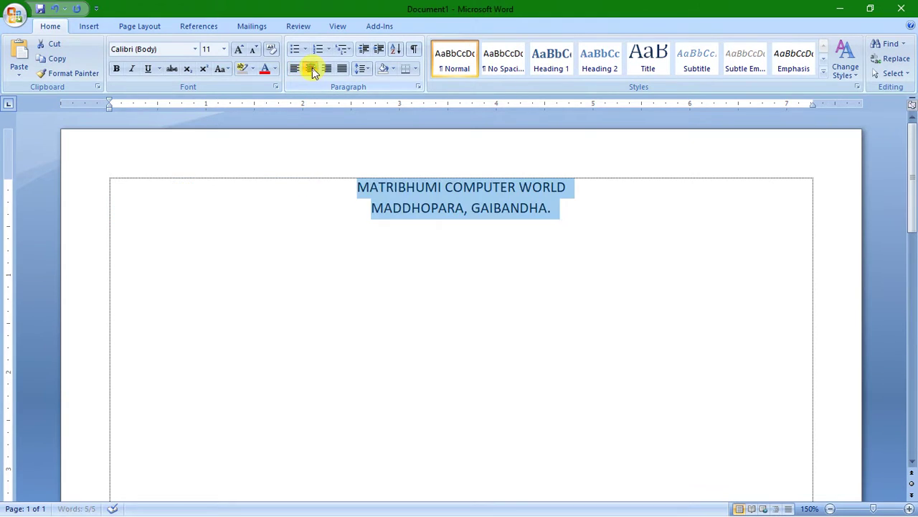
click(377, 188)
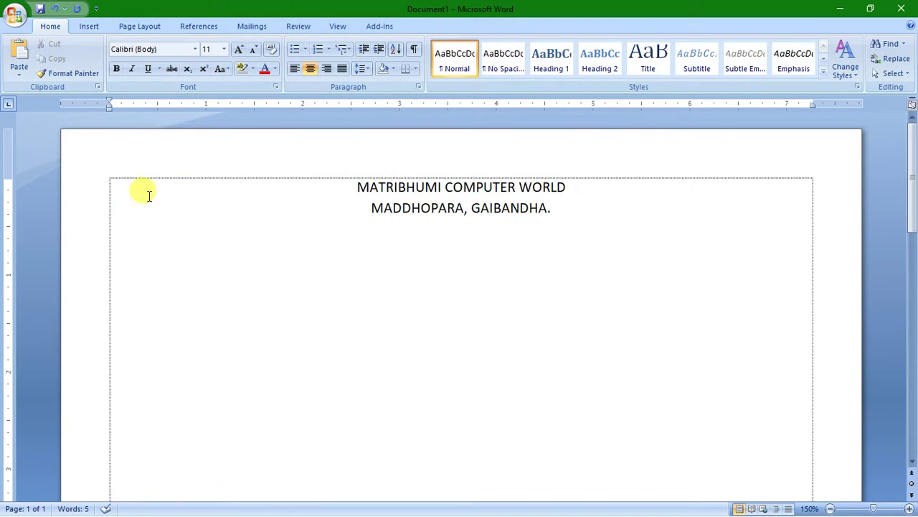
Enlarge the MATRIBHUMI COMPUTER WORLD title to 26 pt with Grow Font
click(93, 191)
click(241, 51)
click(240, 51)
click(241, 50)
click(241, 51)
click(240, 50)
click(241, 50)
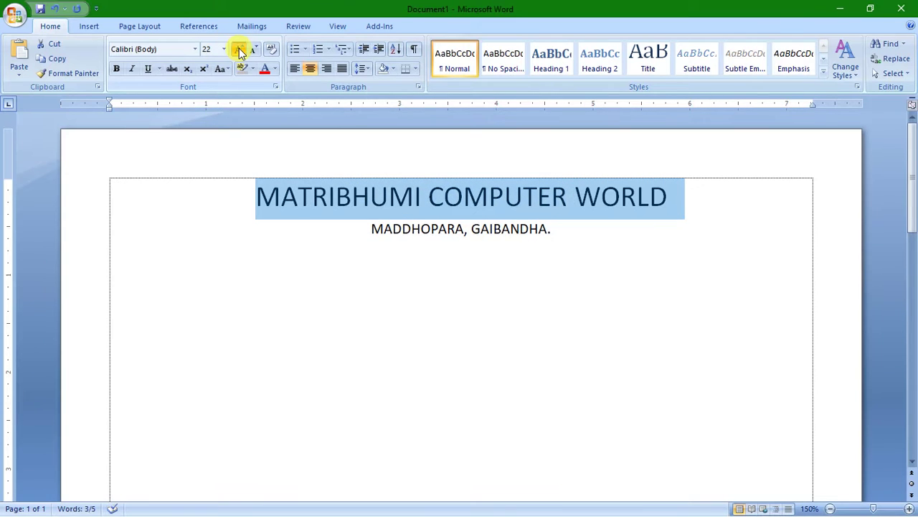
click(240, 50)
click(241, 50)
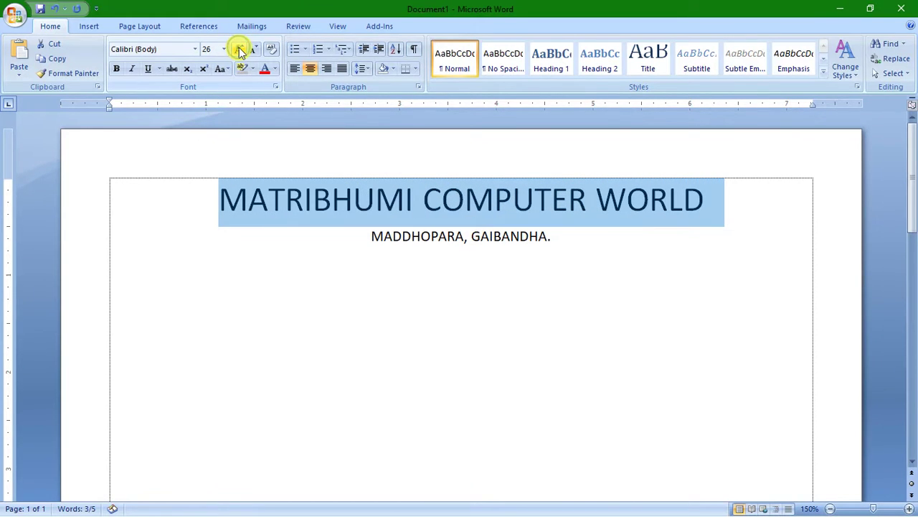
click(241, 51)
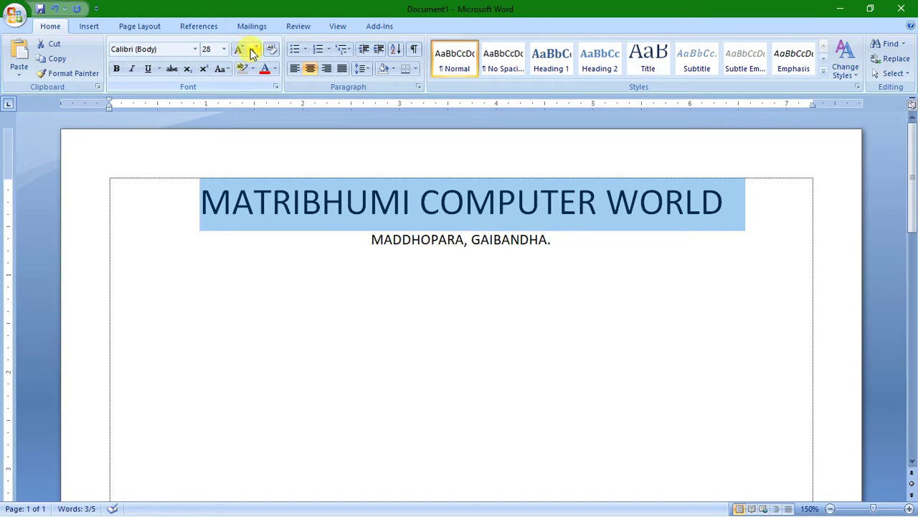
click(256, 52)
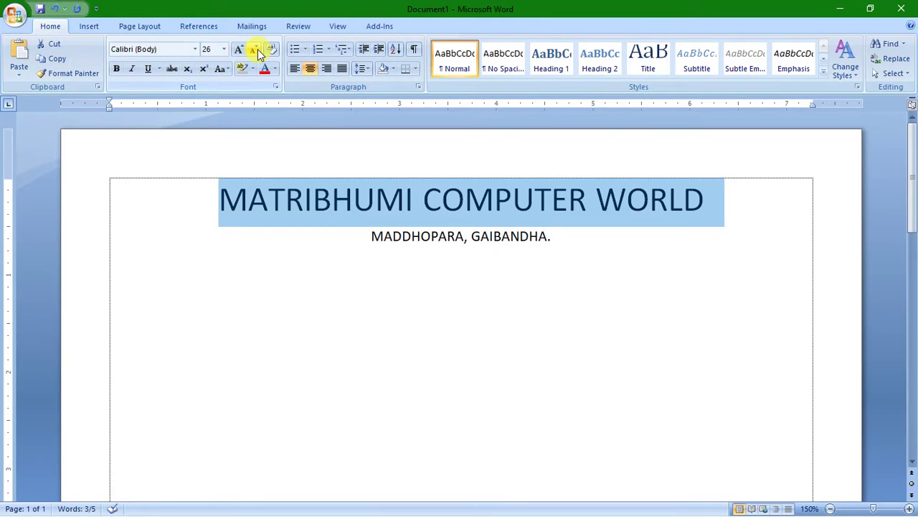
click(372, 236)
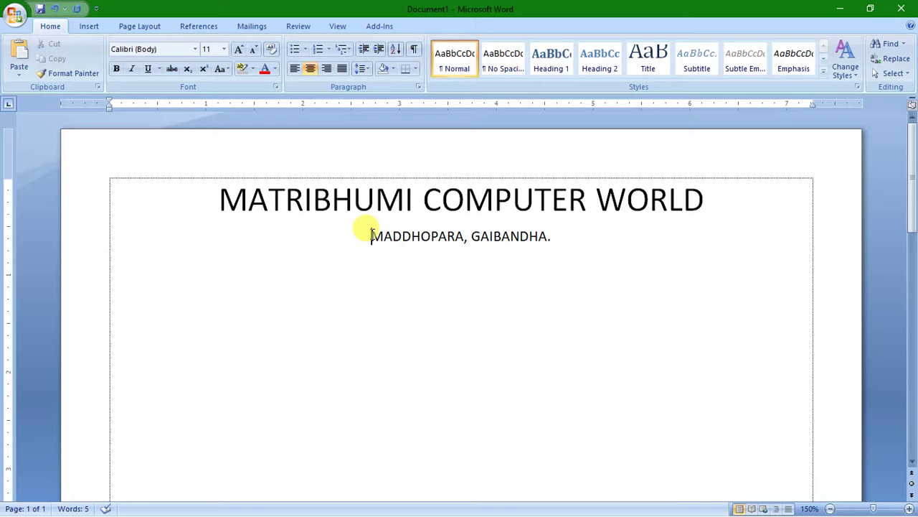
Grow the MADDHOPARA, GAIBANDHA. address line two steps to 14 pt
drag(373, 236, 574, 244)
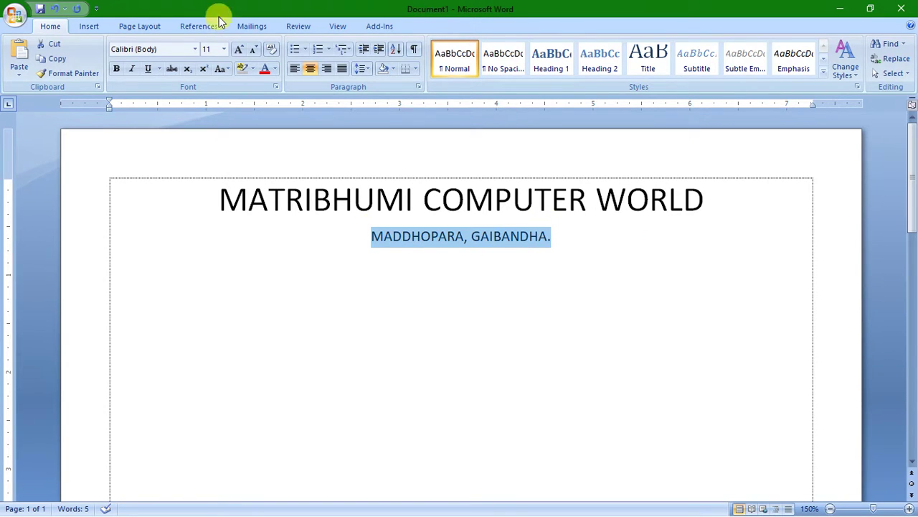
click(240, 49)
click(240, 50)
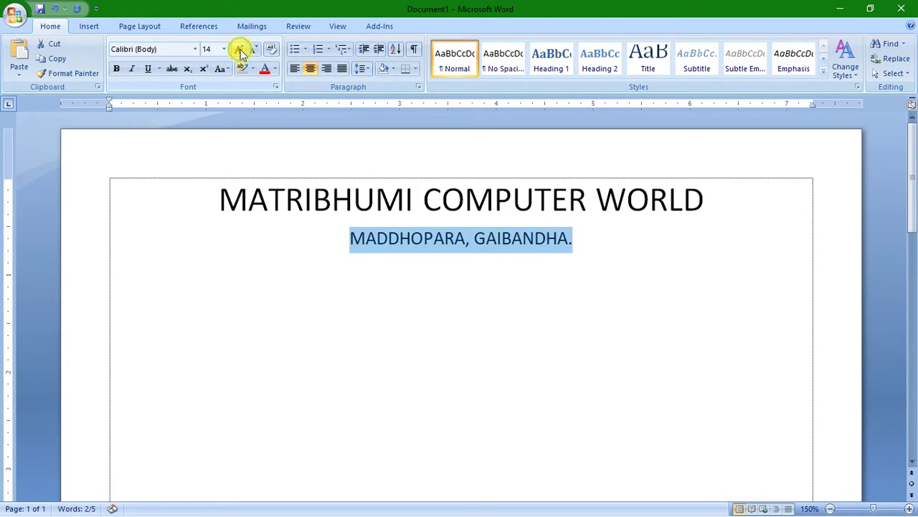
click(591, 268)
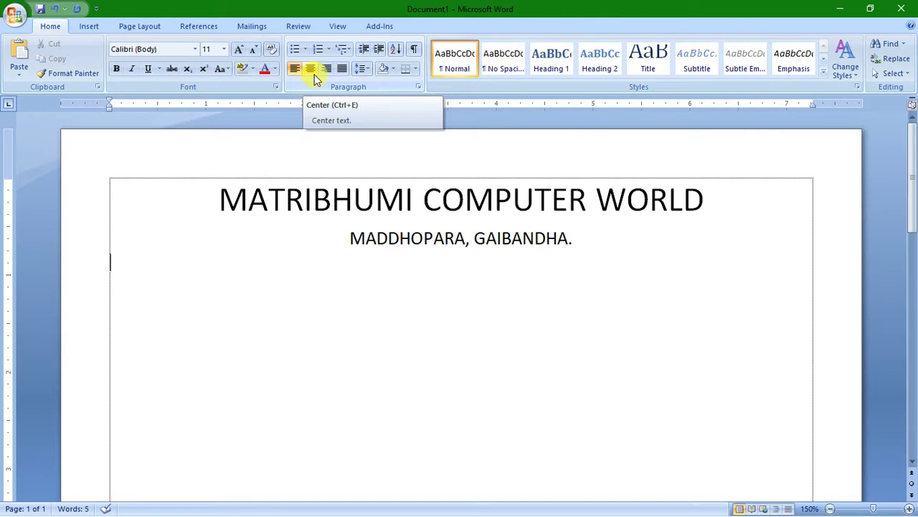
Add a line reading 'Ref: Date:............' below the address, with Ref and Date spaced apart
click(314, 74)
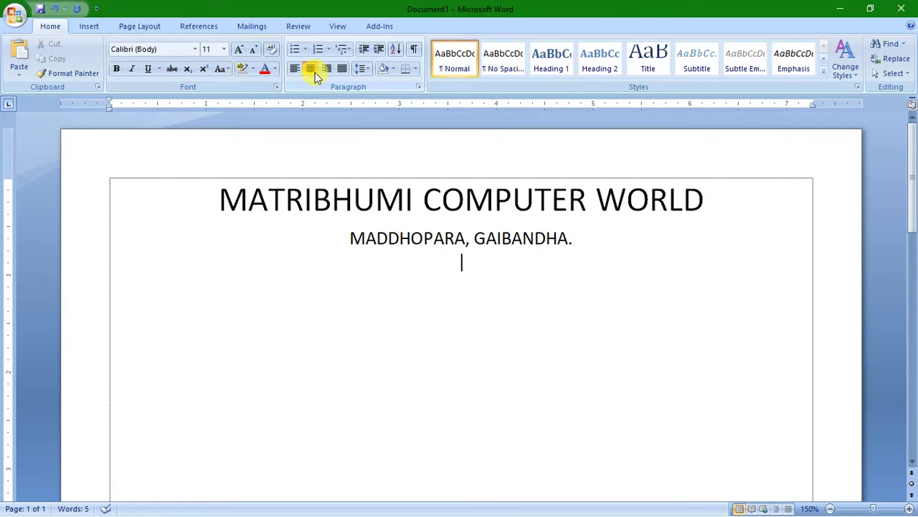
text(REF)
text(:)
key(BackSpace)
key(BackSpace)
key(BackSpace)
text(ef)
text(:)
text( Date)
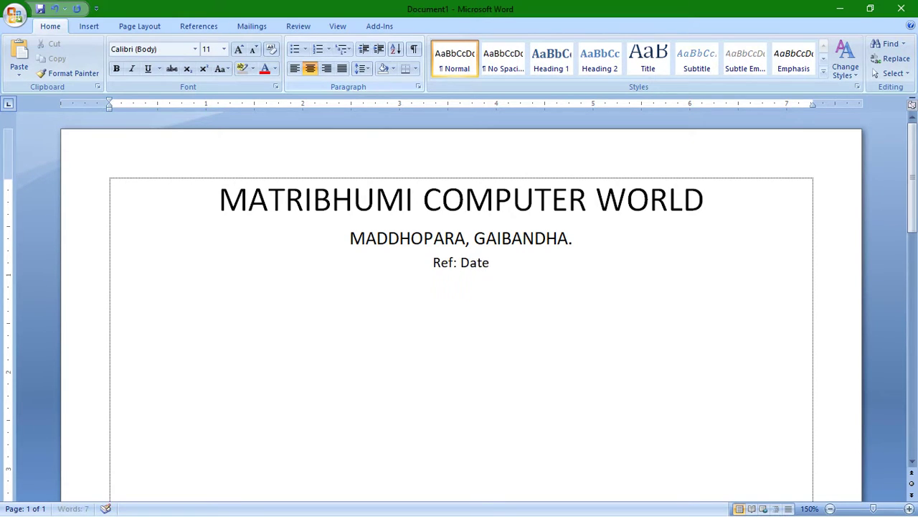
text(:............)
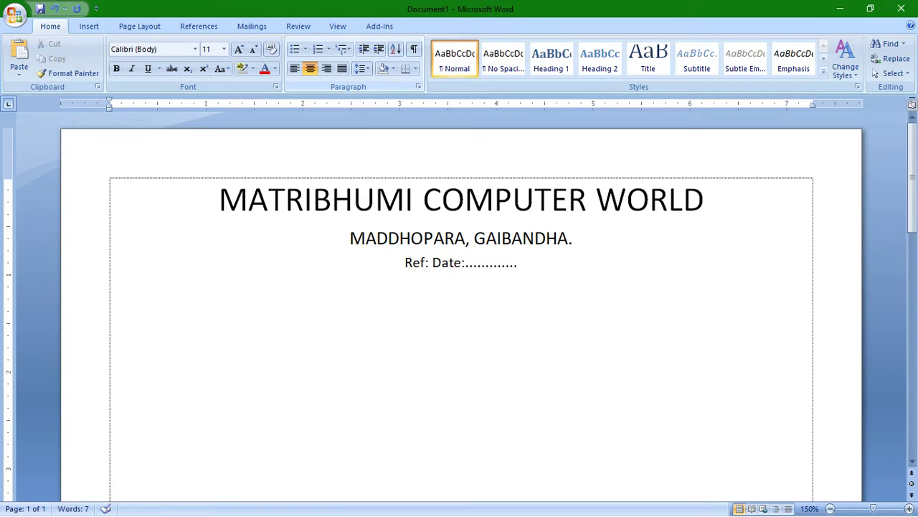
key(Left)
key(Left)
key(Left)
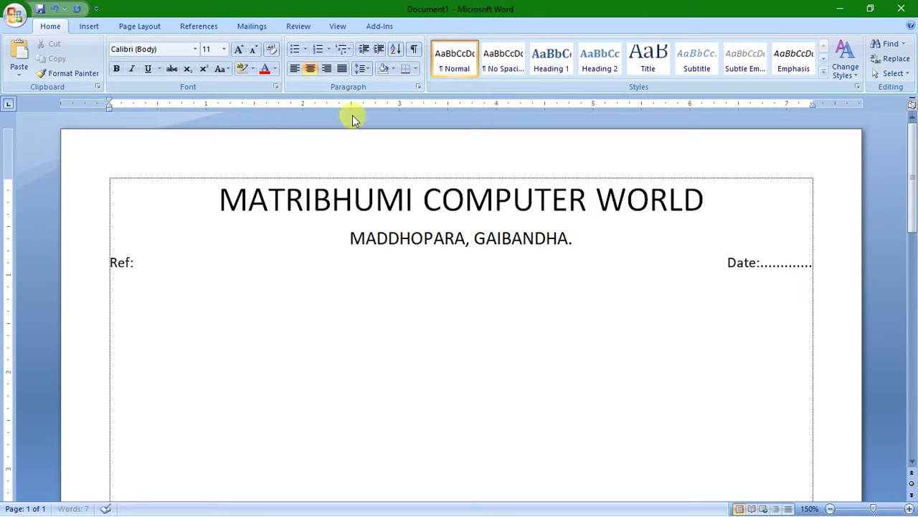
click(415, 69)
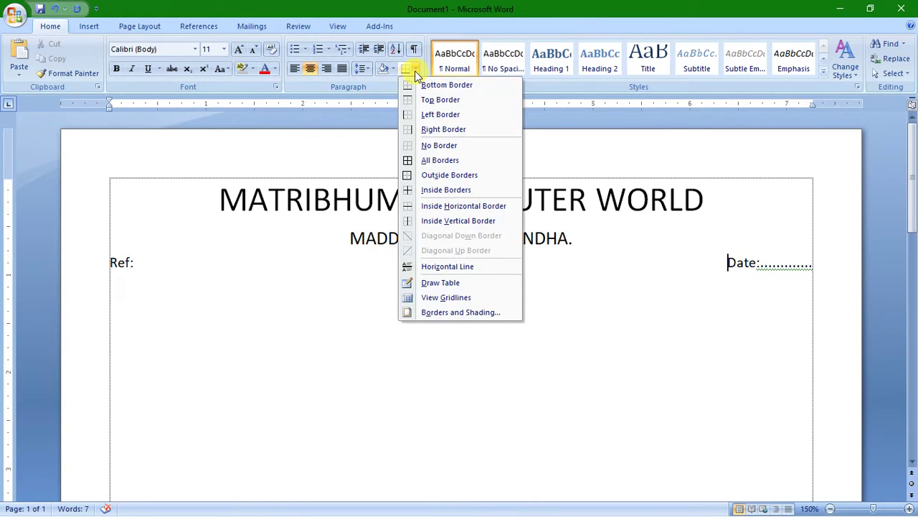
Apply a thick solid 3 pt red top border above the Ref/Date line
click(434, 102)
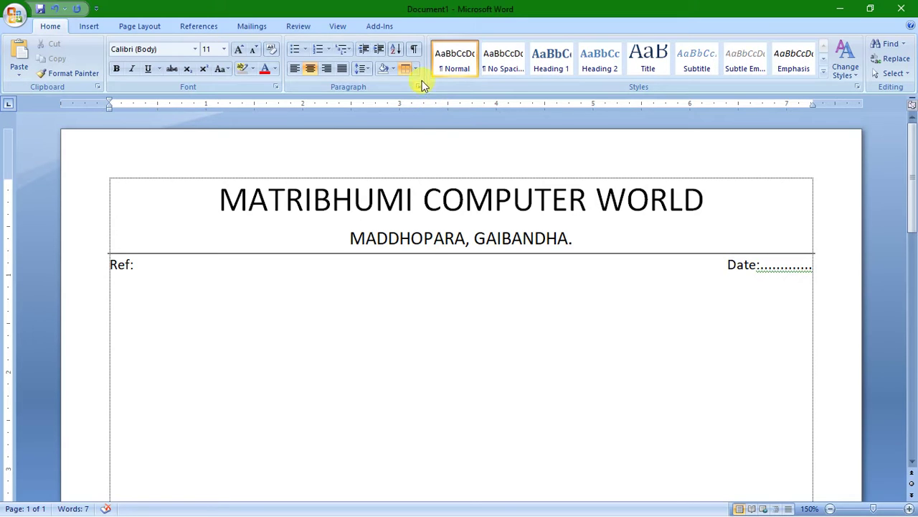
click(416, 70)
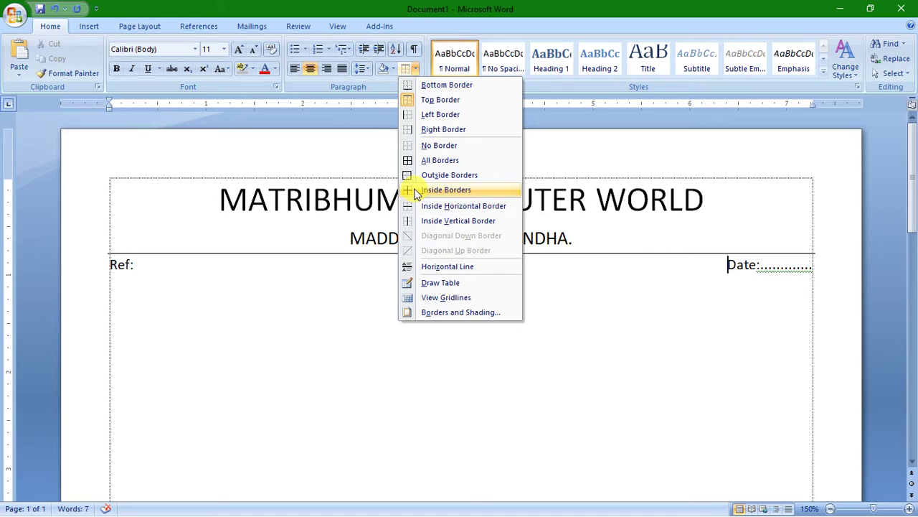
click(493, 313)
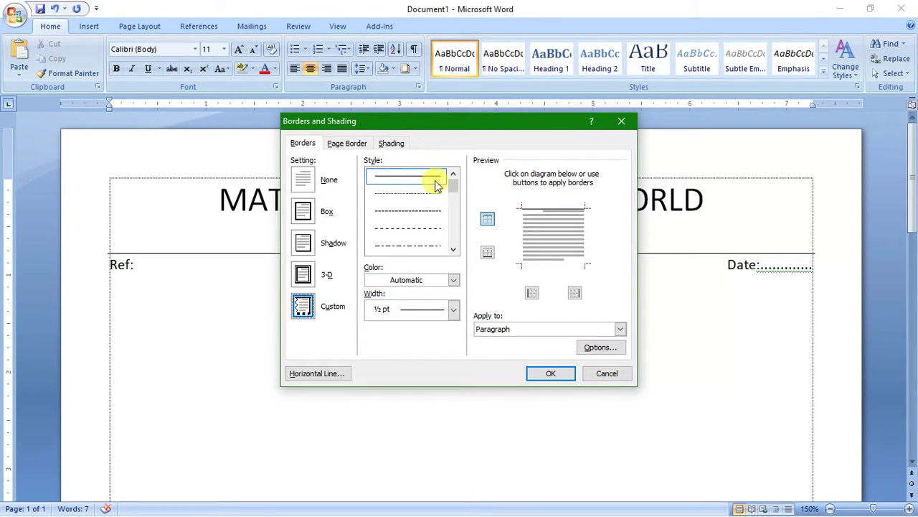
drag(453, 185, 457, 203)
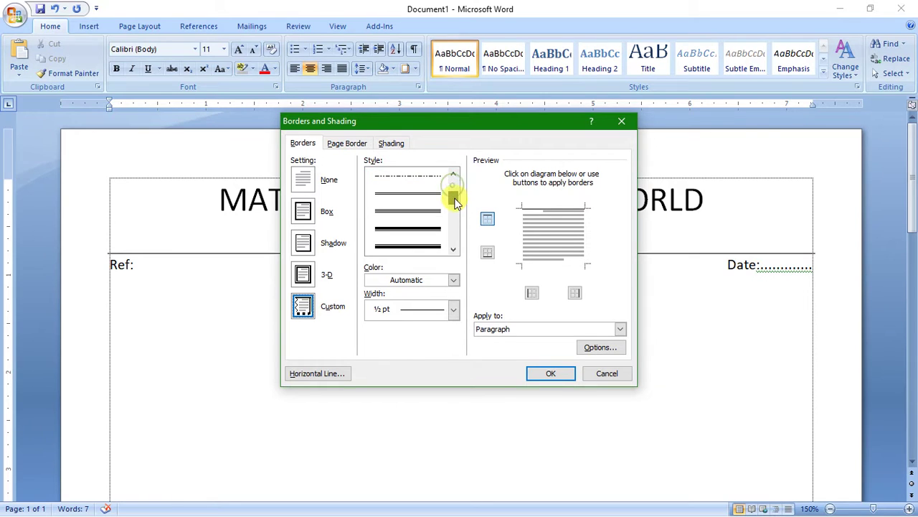
click(424, 242)
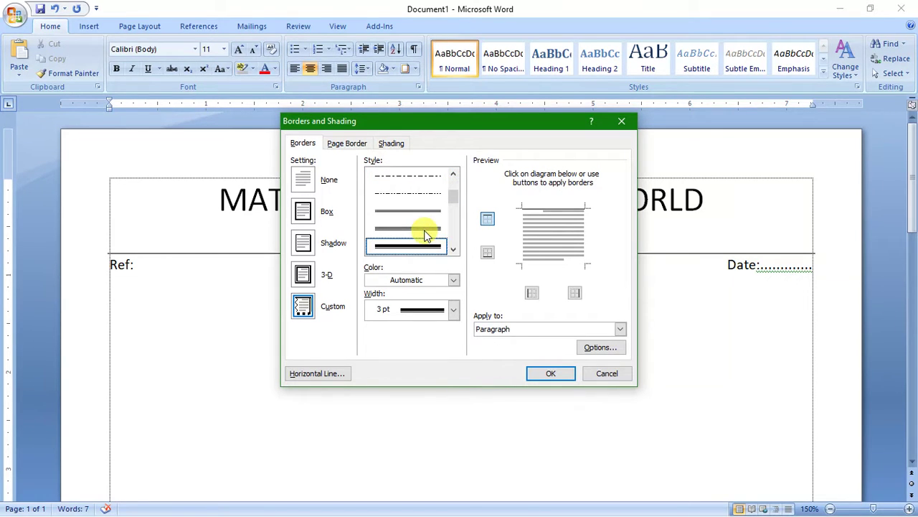
click(454, 281)
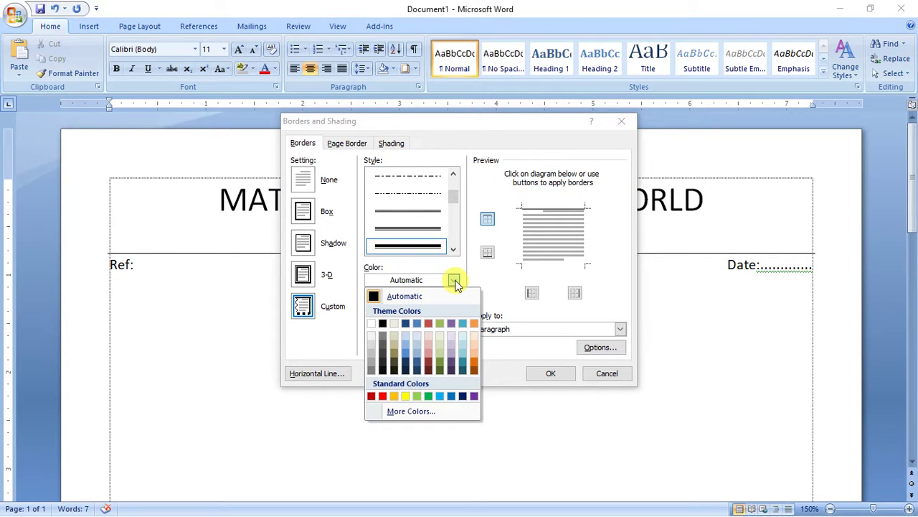
click(383, 398)
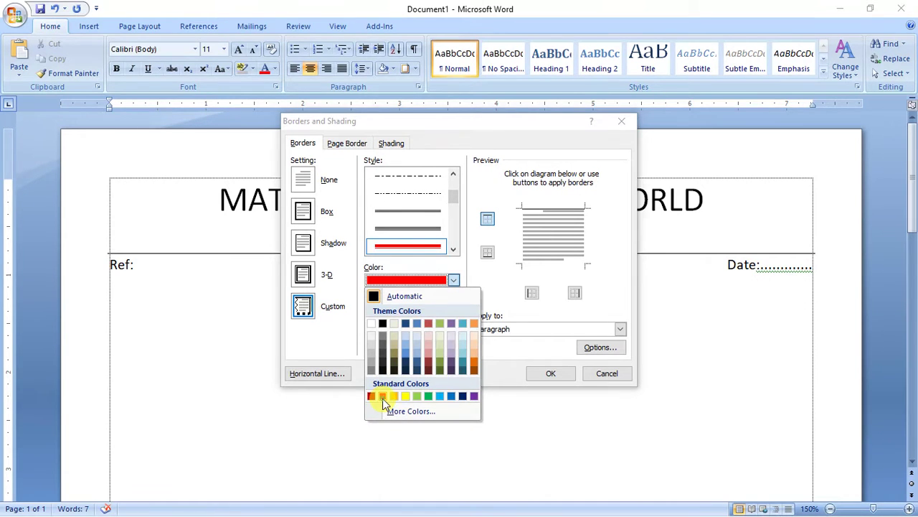
click(547, 376)
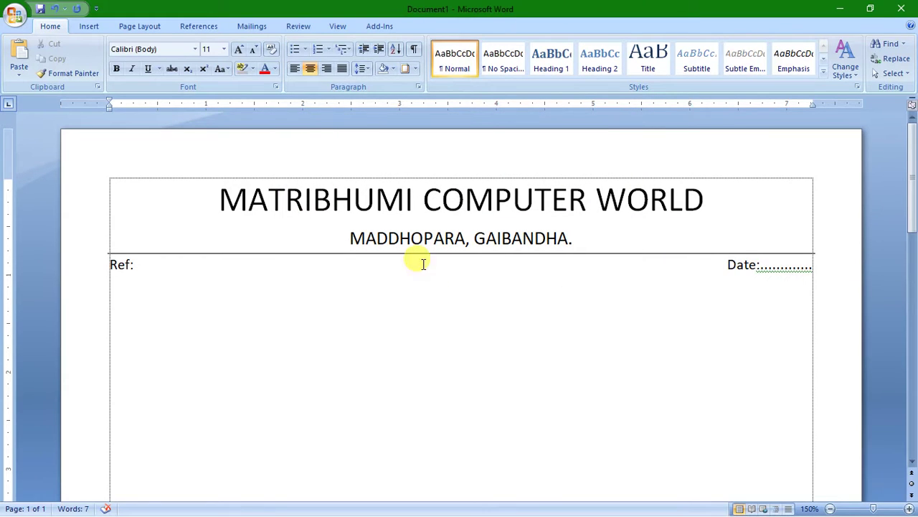
click(416, 69)
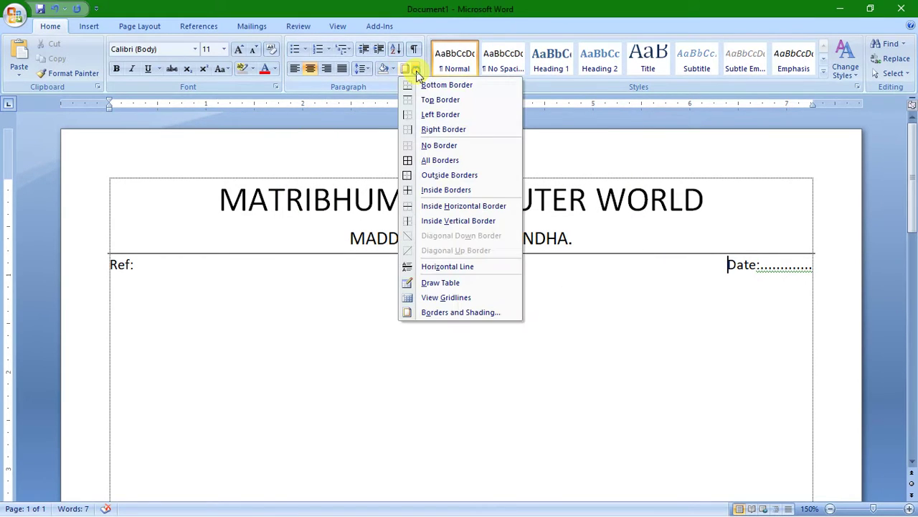
click(457, 105)
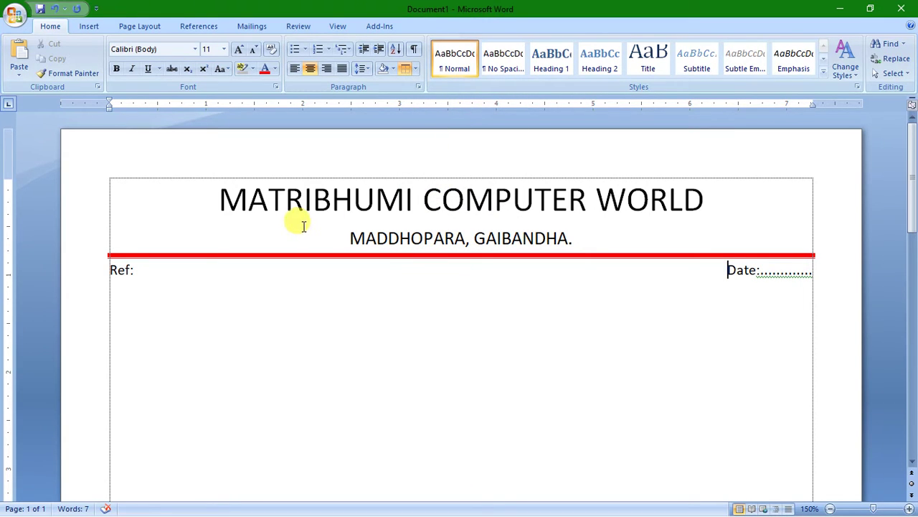
drag(219, 200, 413, 189)
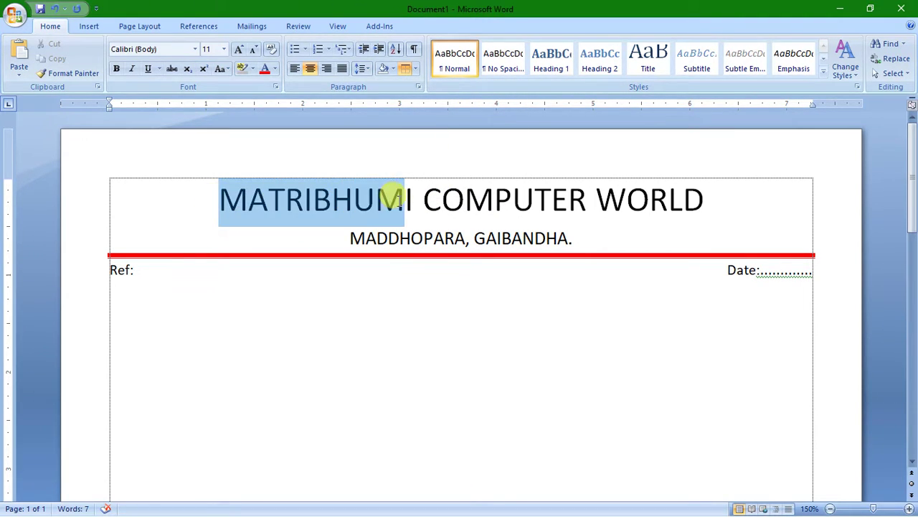
Make the title word MATRIBHUMI red and the words COMPUTER WORLD green
click(276, 68)
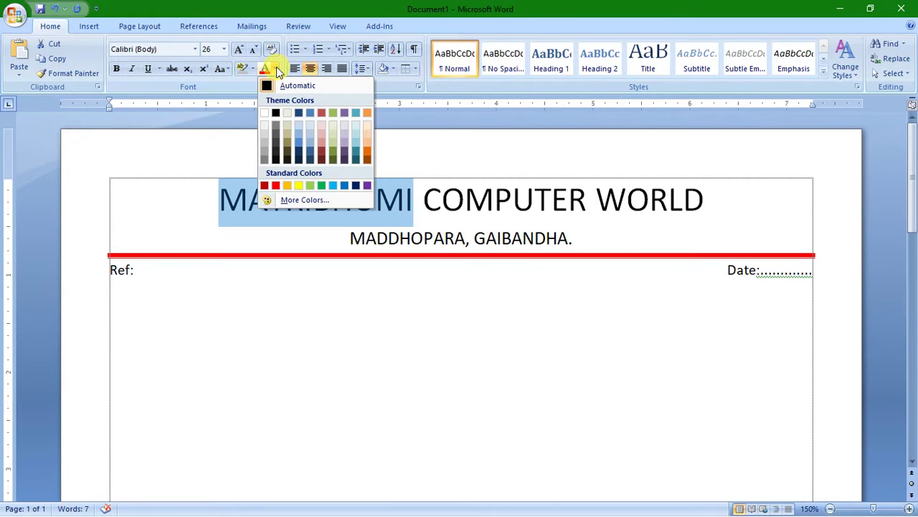
click(276, 186)
click(419, 201)
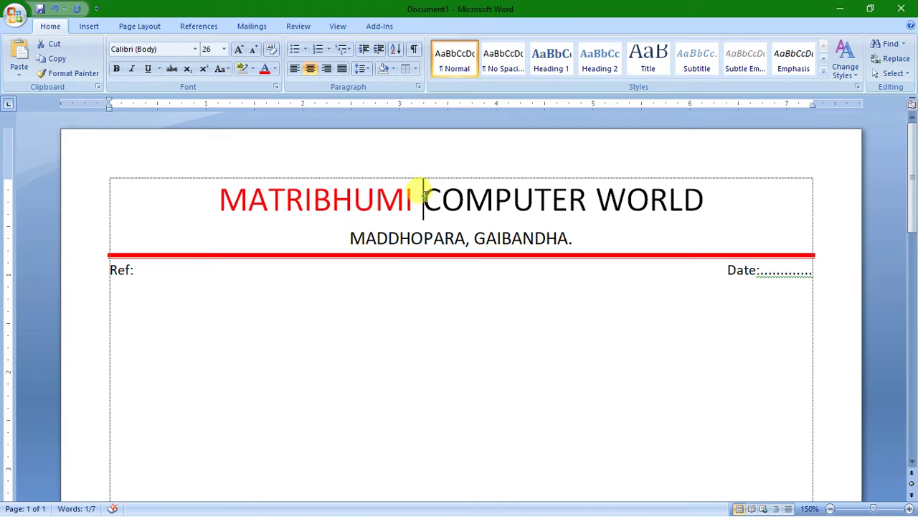
drag(423, 200, 702, 195)
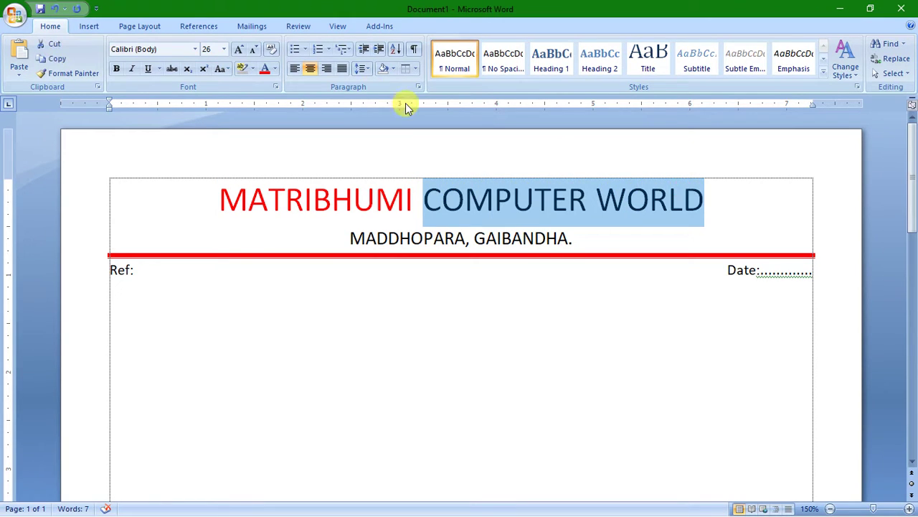
click(275, 69)
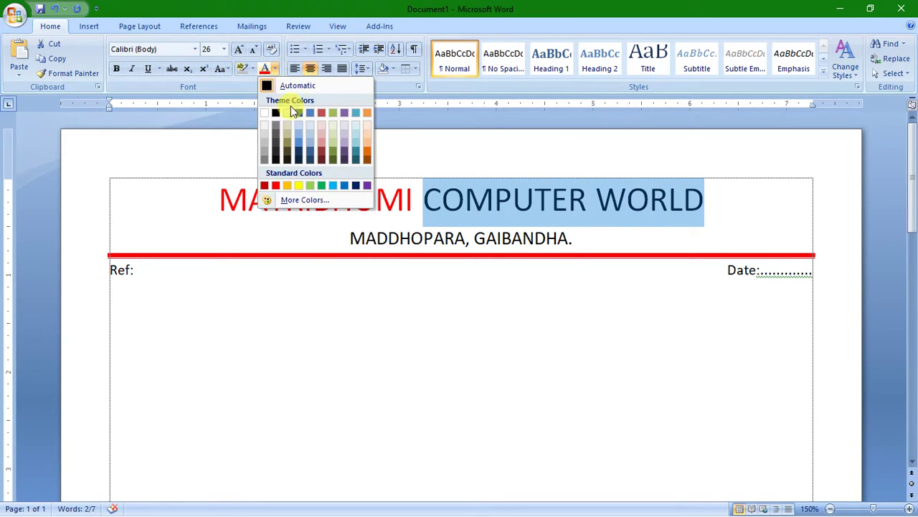
click(320, 185)
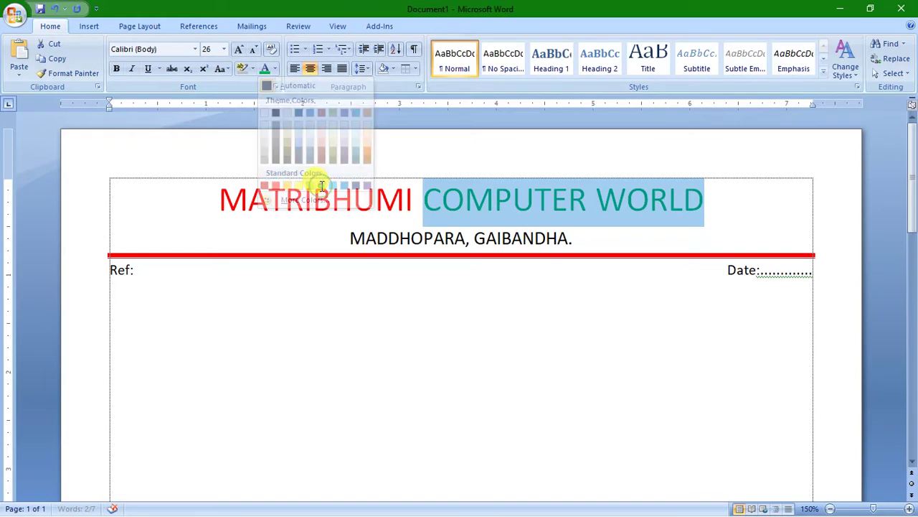
click(470, 225)
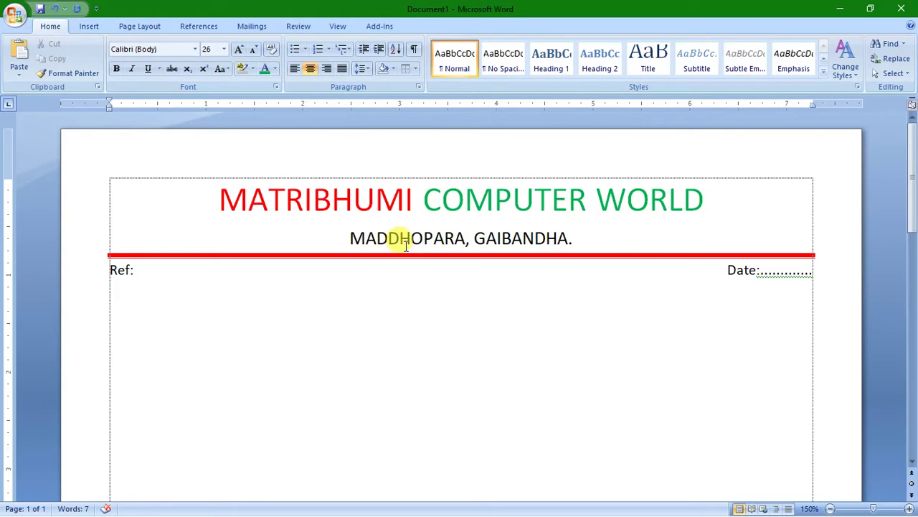
click(822, 278)
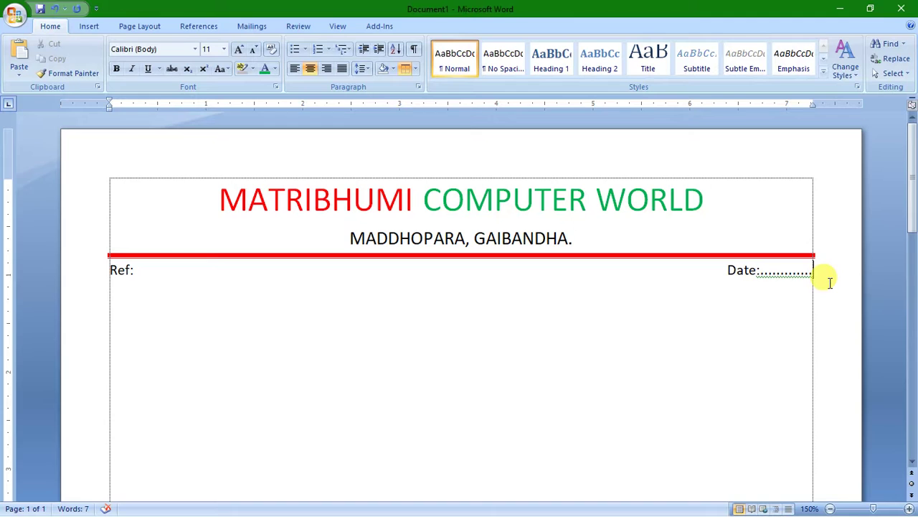
Add blank lines from Ref/Date down to the page bottom and left-align the last line
key(Return)
key(Return)
key(Return)
key(Return)
key(Return)
key(Return)
key(Return)
key(Return)
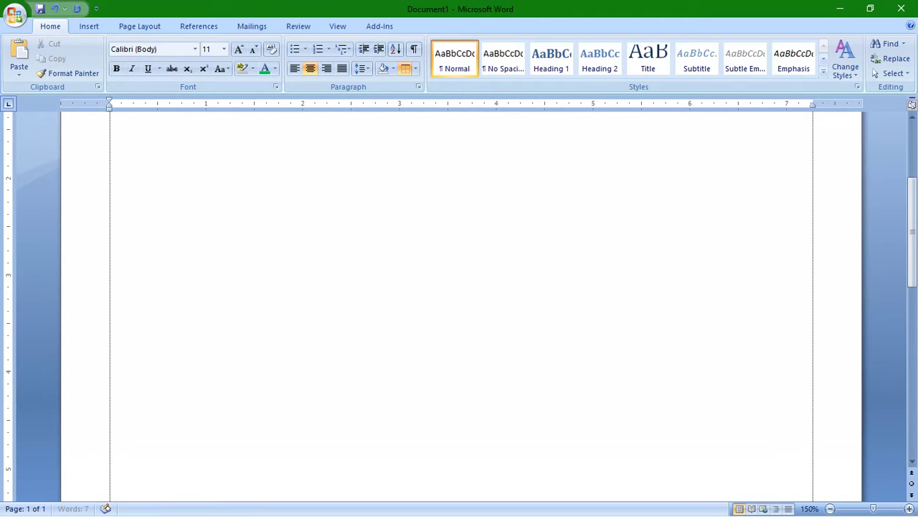
ctrl+scroll(828, 282, down, 7)
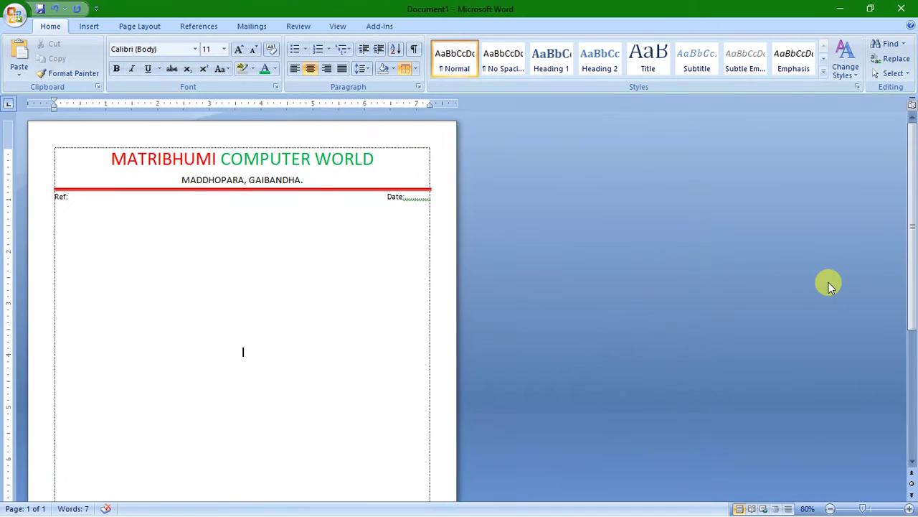
ctrl+scroll(829, 282, down, 2)
ctrl+scroll(829, 282, down, 1)
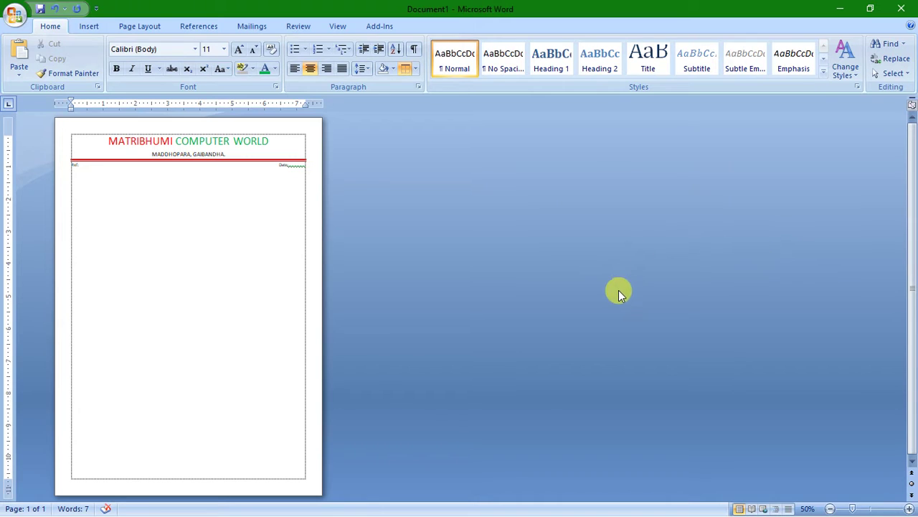
ctrl+scroll(621, 298, up, 3)
ctrl+scroll(621, 297, up, 2)
ctrl+scroll(621, 297, up, 2)
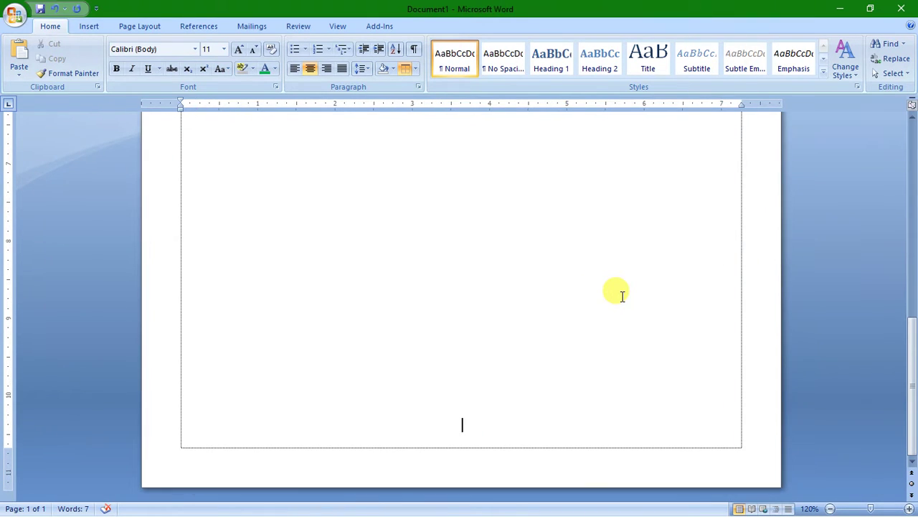
ctrl+scroll(620, 297, up, 4)
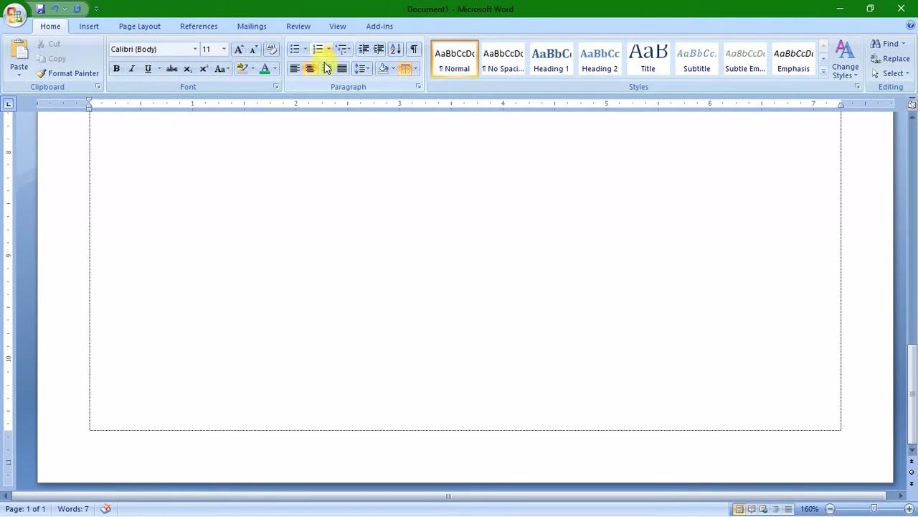
click(298, 69)
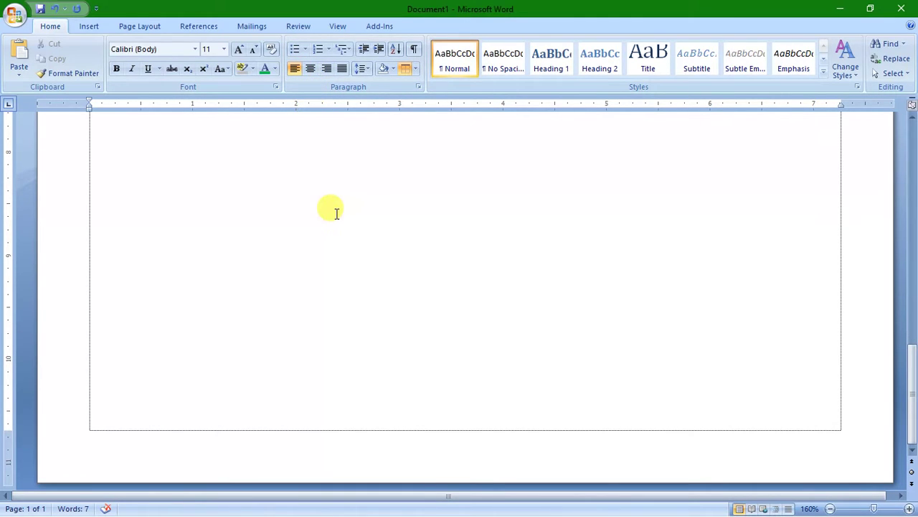
scroll(338, 214, up, 5)
scroll(338, 214, up, 3)
scroll(338, 214, up, 2)
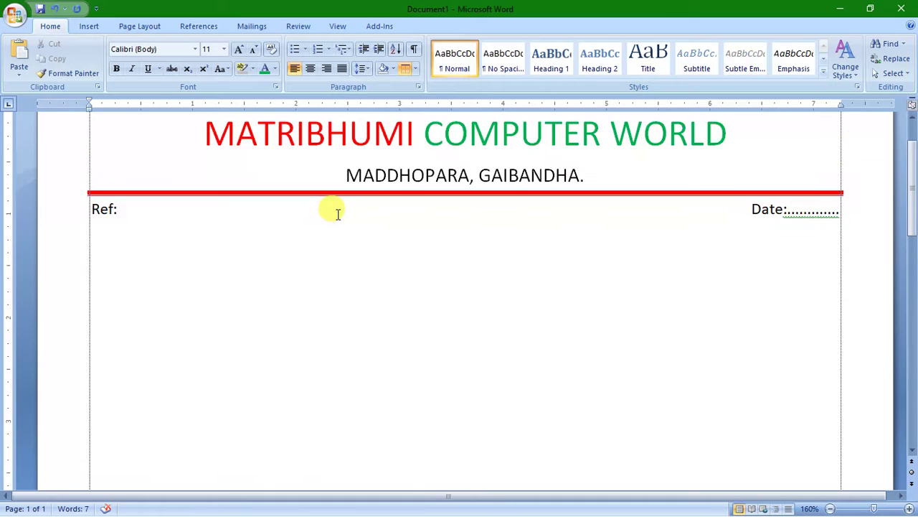
scroll(338, 214, down, 4)
scroll(338, 214, down, 6)
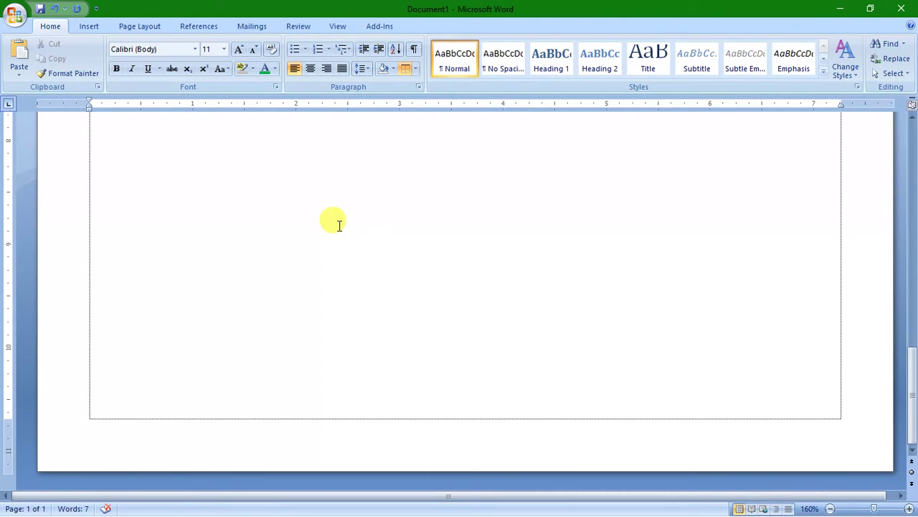
On the bottom line, type 'Phone:' with the contact's phone number, then begin 'Email:'
scroll(339, 225, up, 5)
scroll(339, 225, down, 5)
text(Phone:)
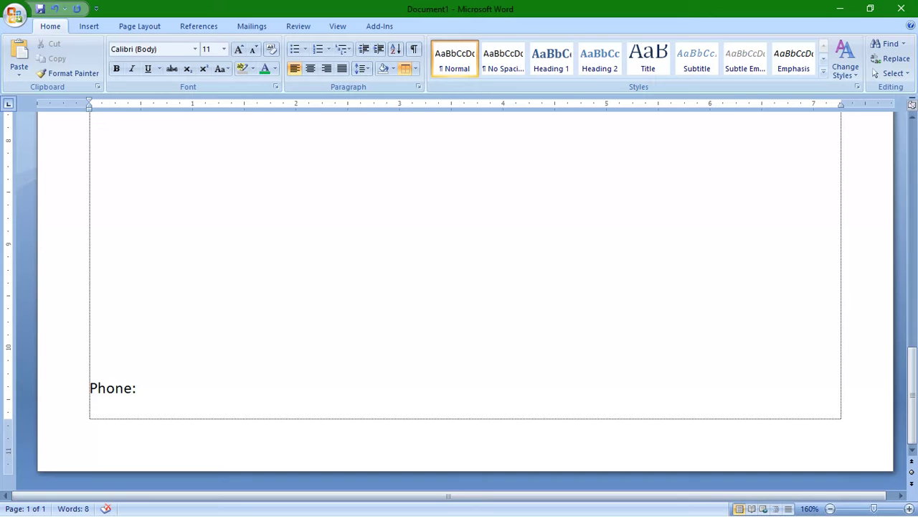
text(+)
text(88)
text(01)
text(7)
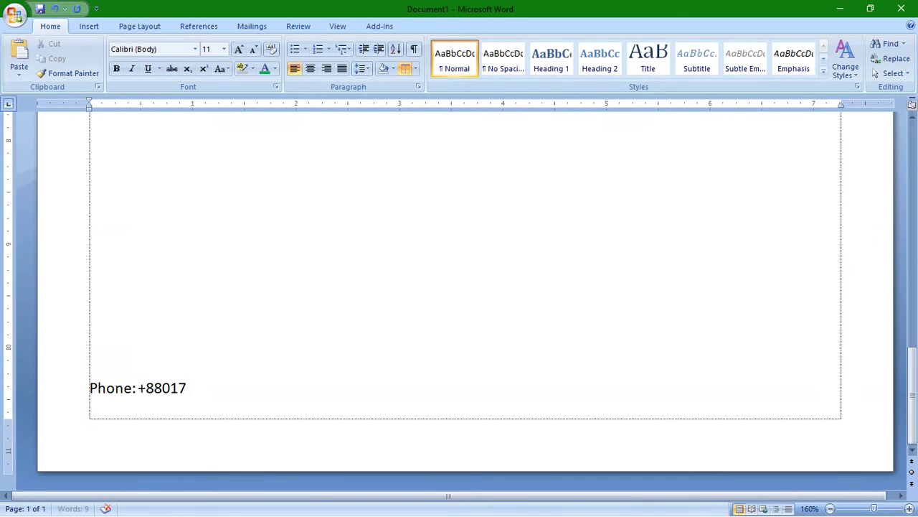
text(12345678, Email:)
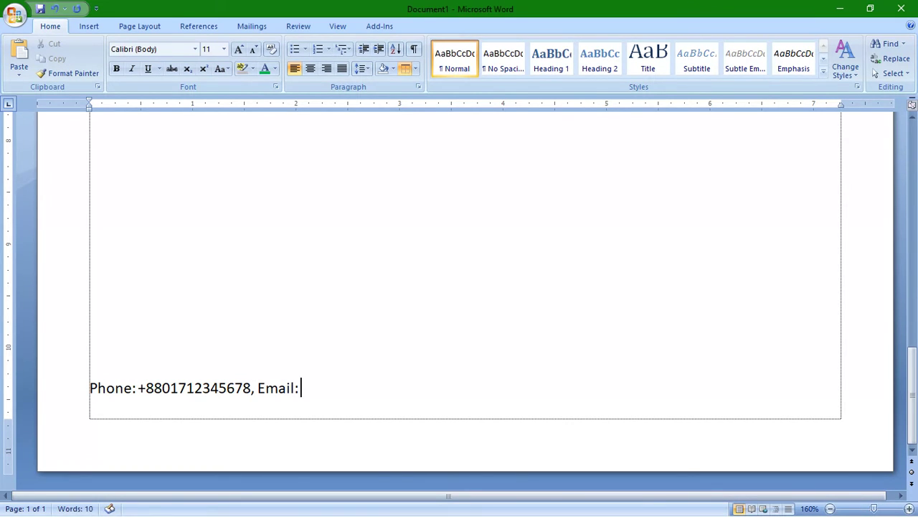
text( rp)
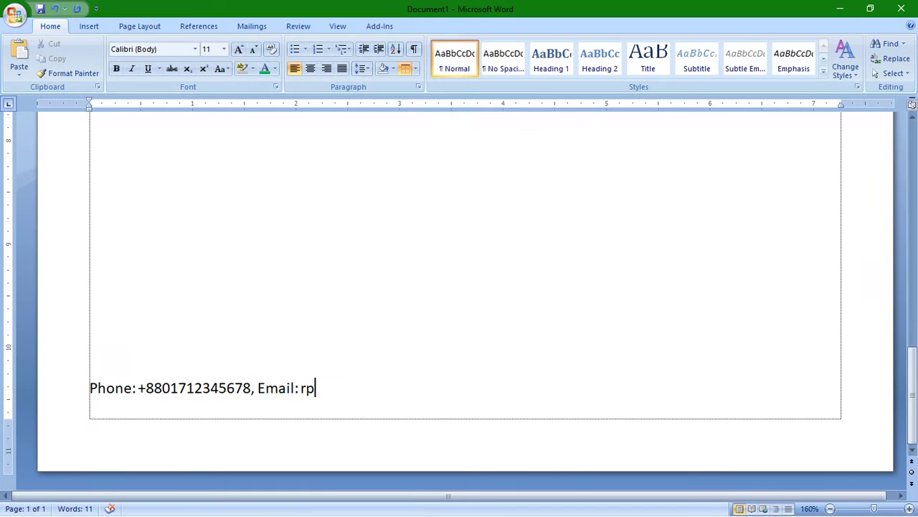